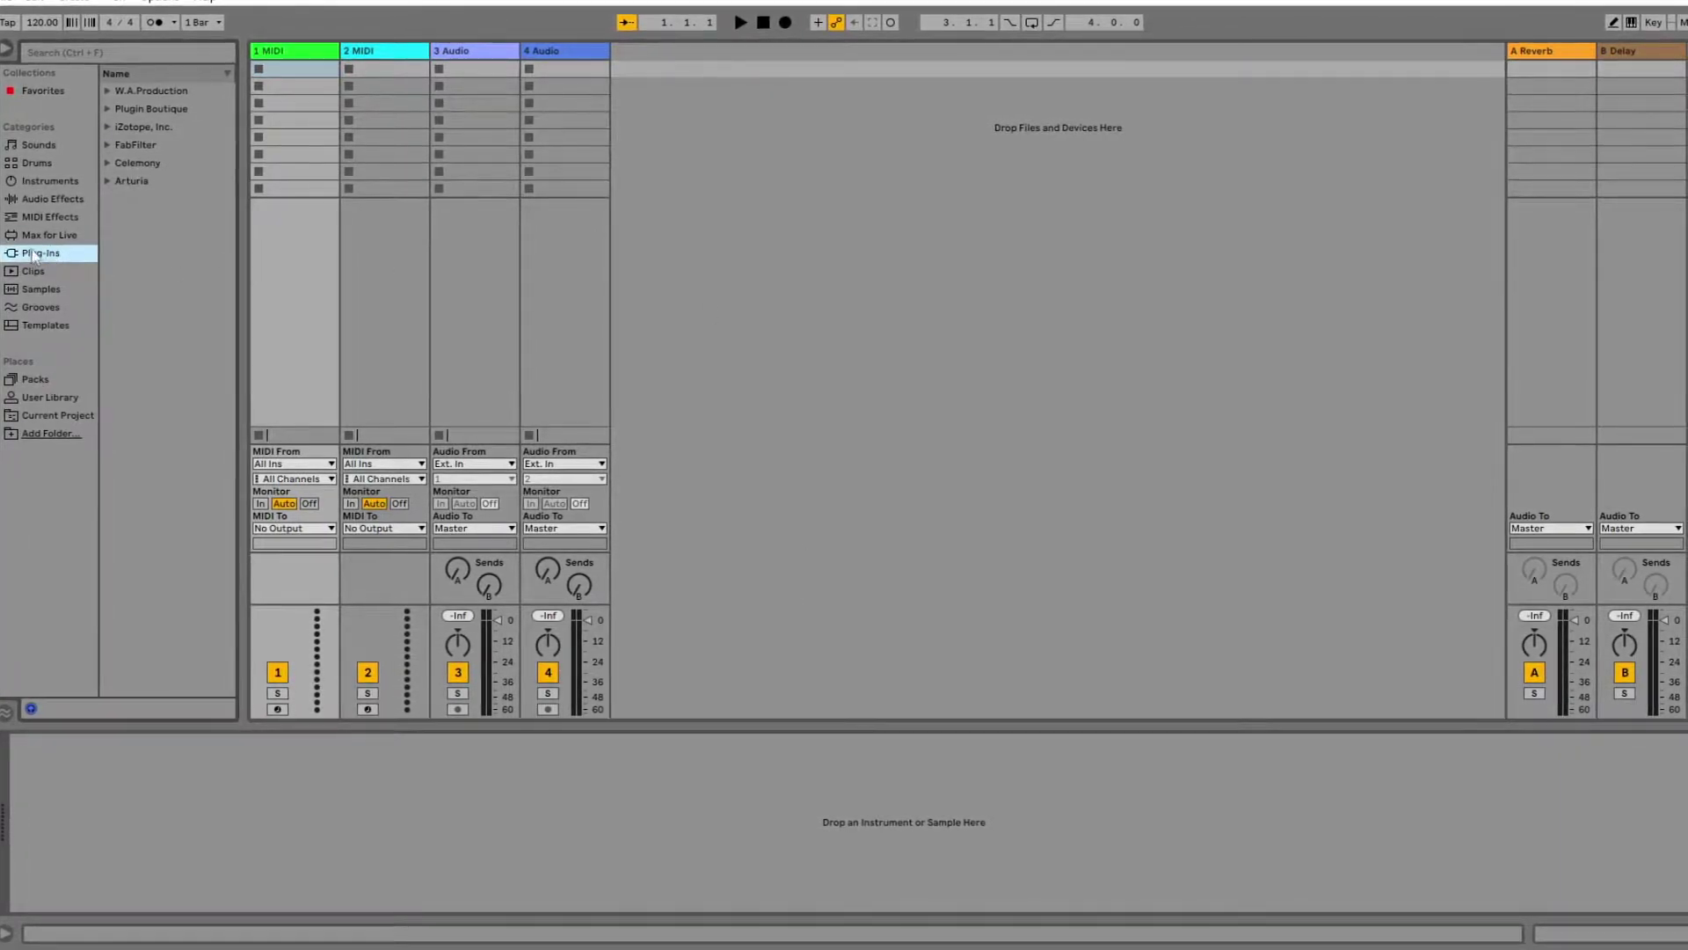
# Show the Plug-Ins category in the browser with the iZotope, Inc. folder expanded
pyautogui.click(41, 235)
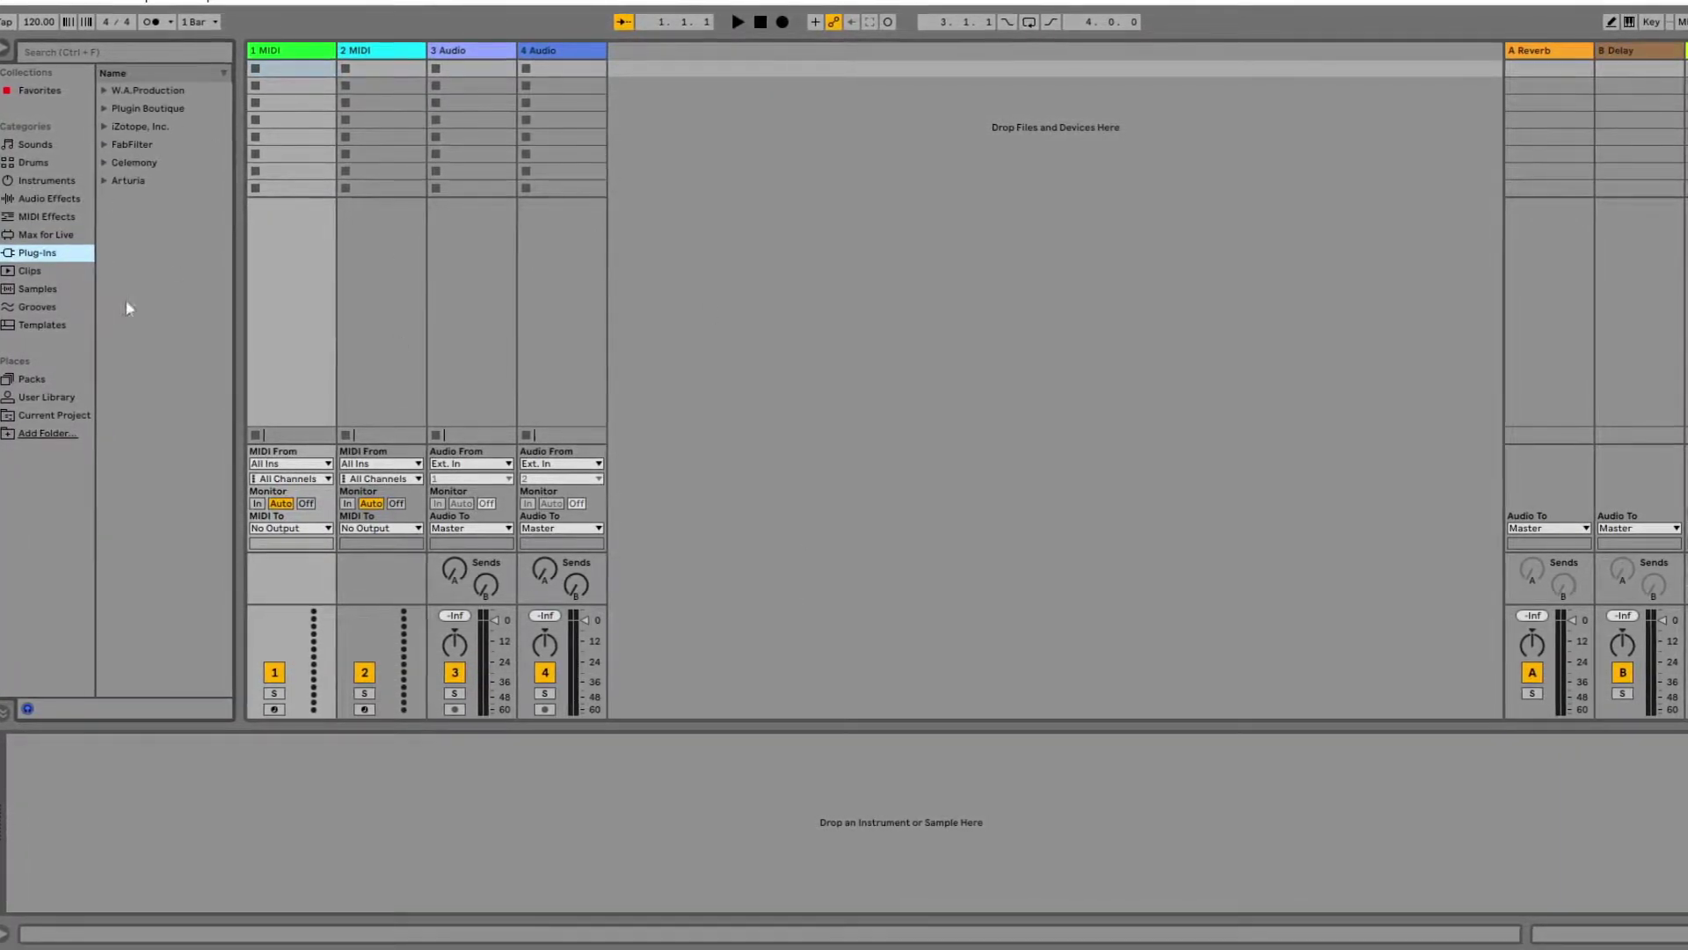
pyautogui.click(104, 127)
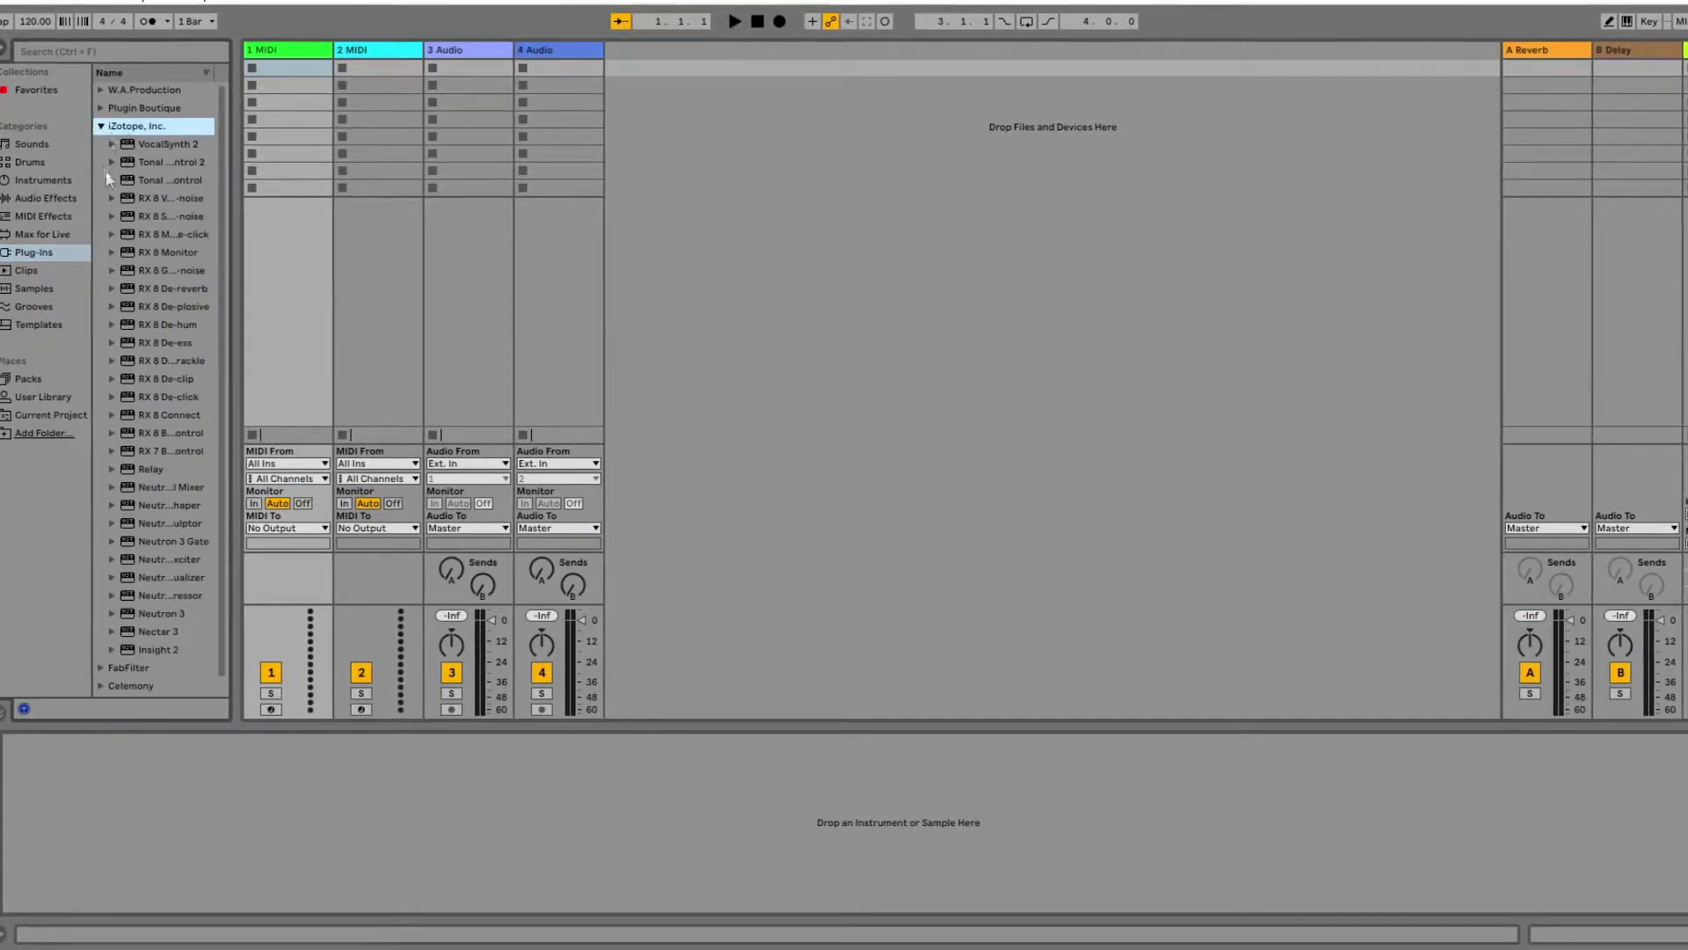
pyautogui.press('Left')
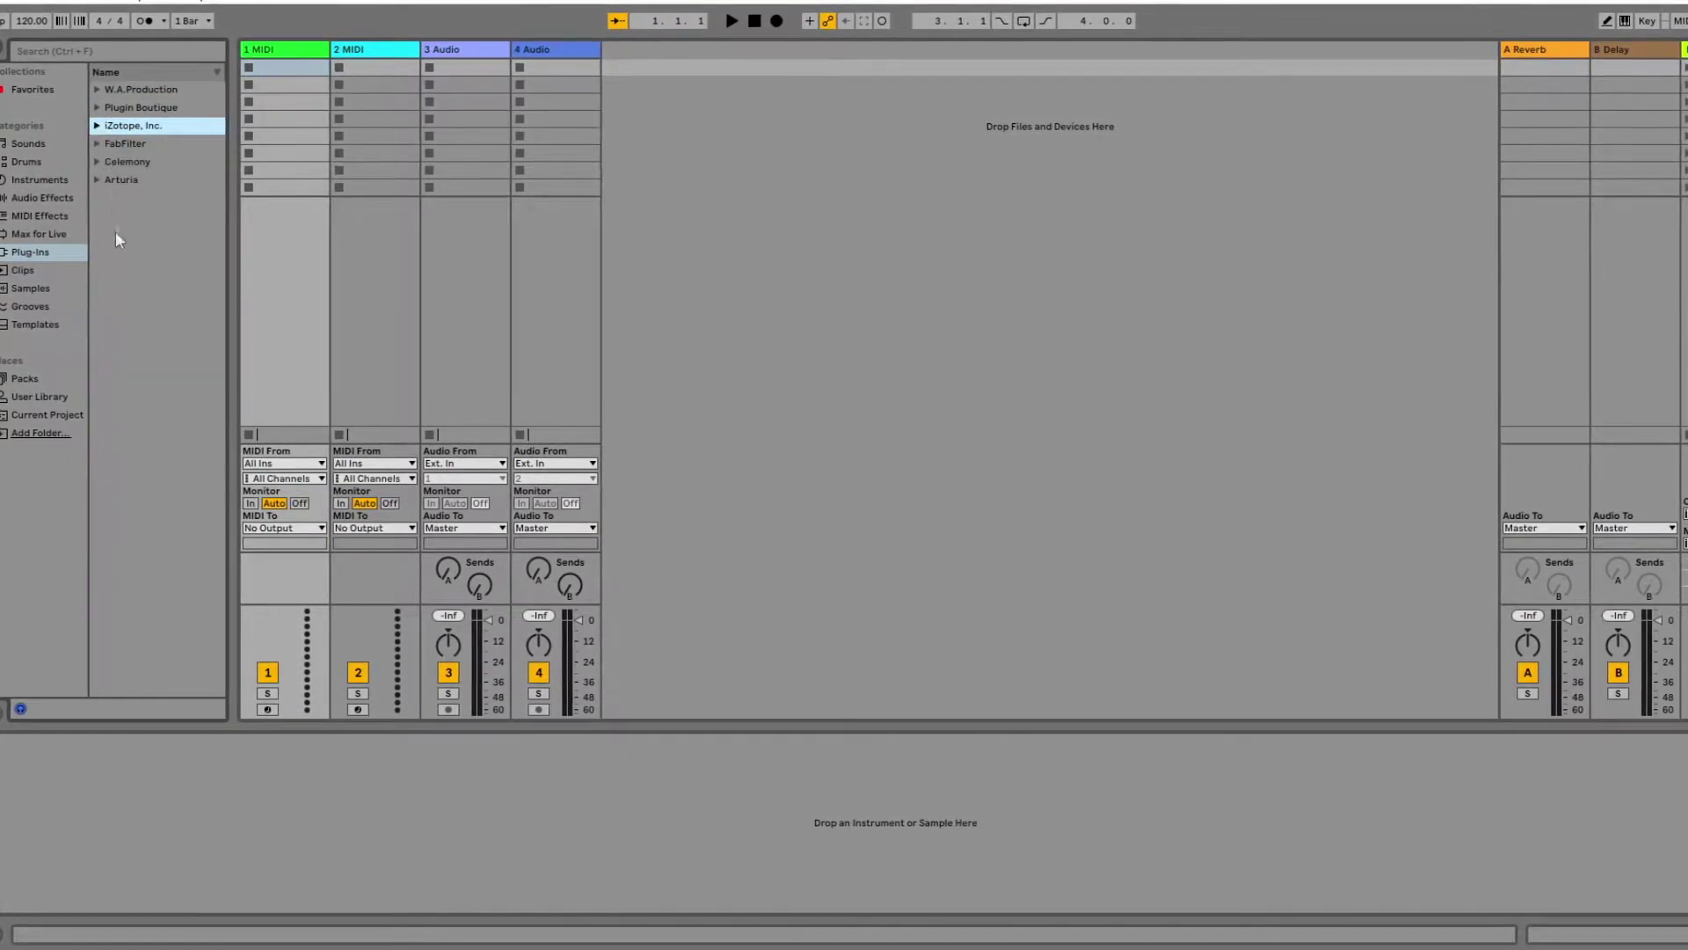
pyautogui.click(97, 125)
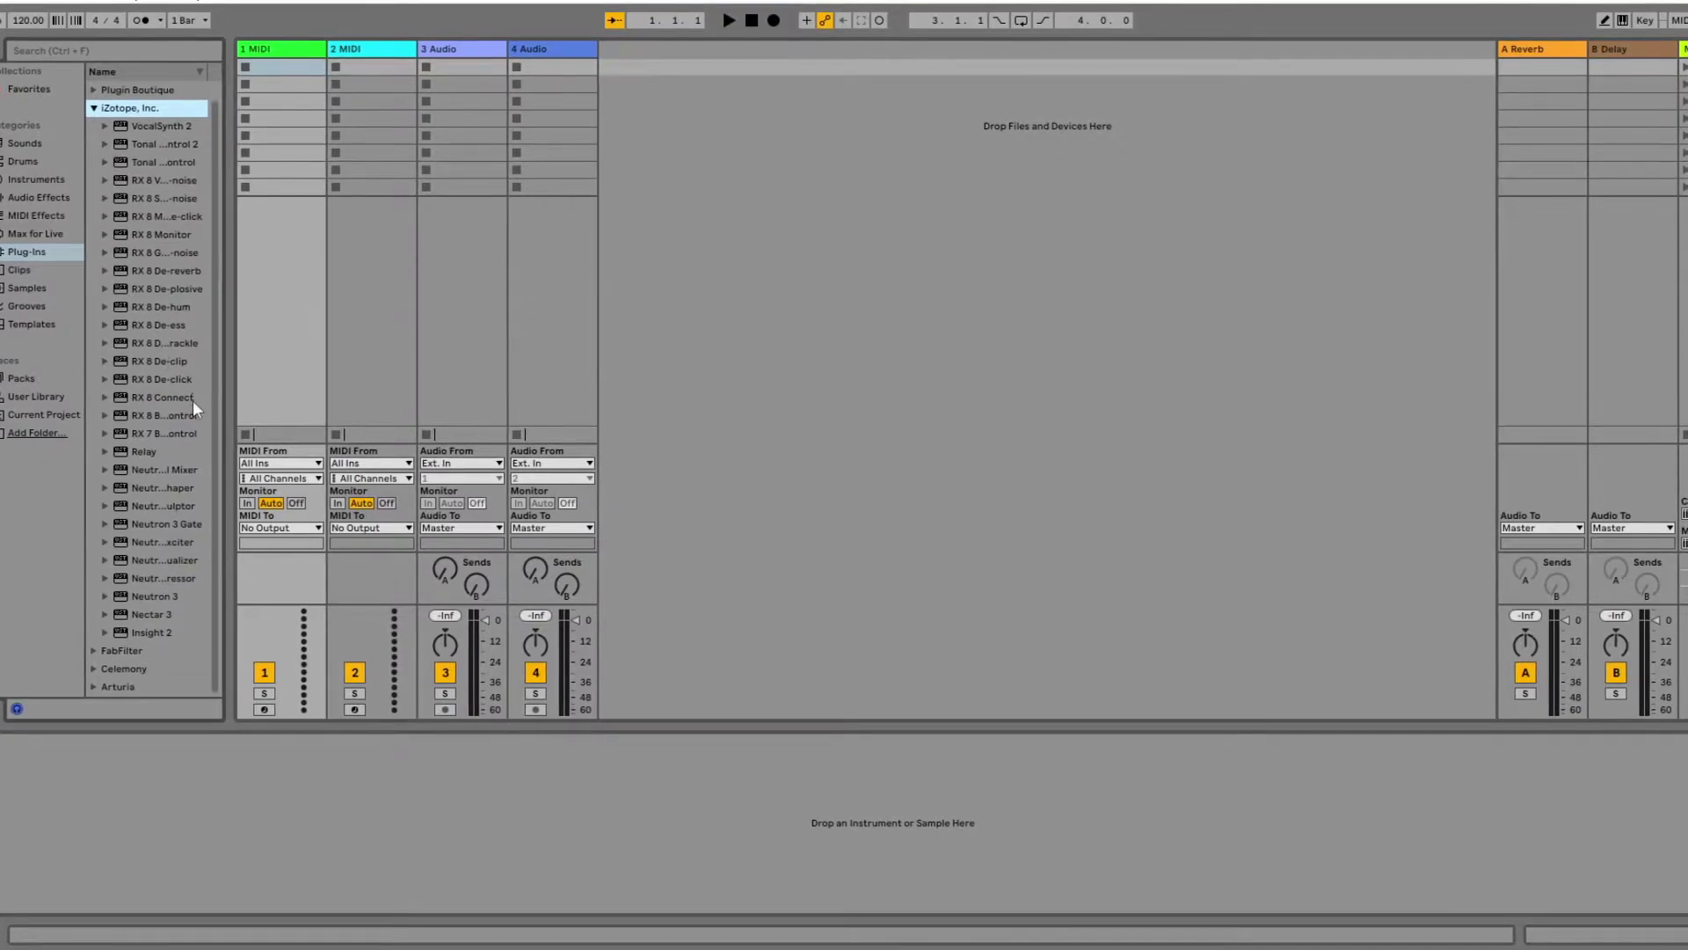
# Load Neutron 3 Visual Mixer onto 1 MIDI and close its plug-in window
pyautogui.click(150, 472)
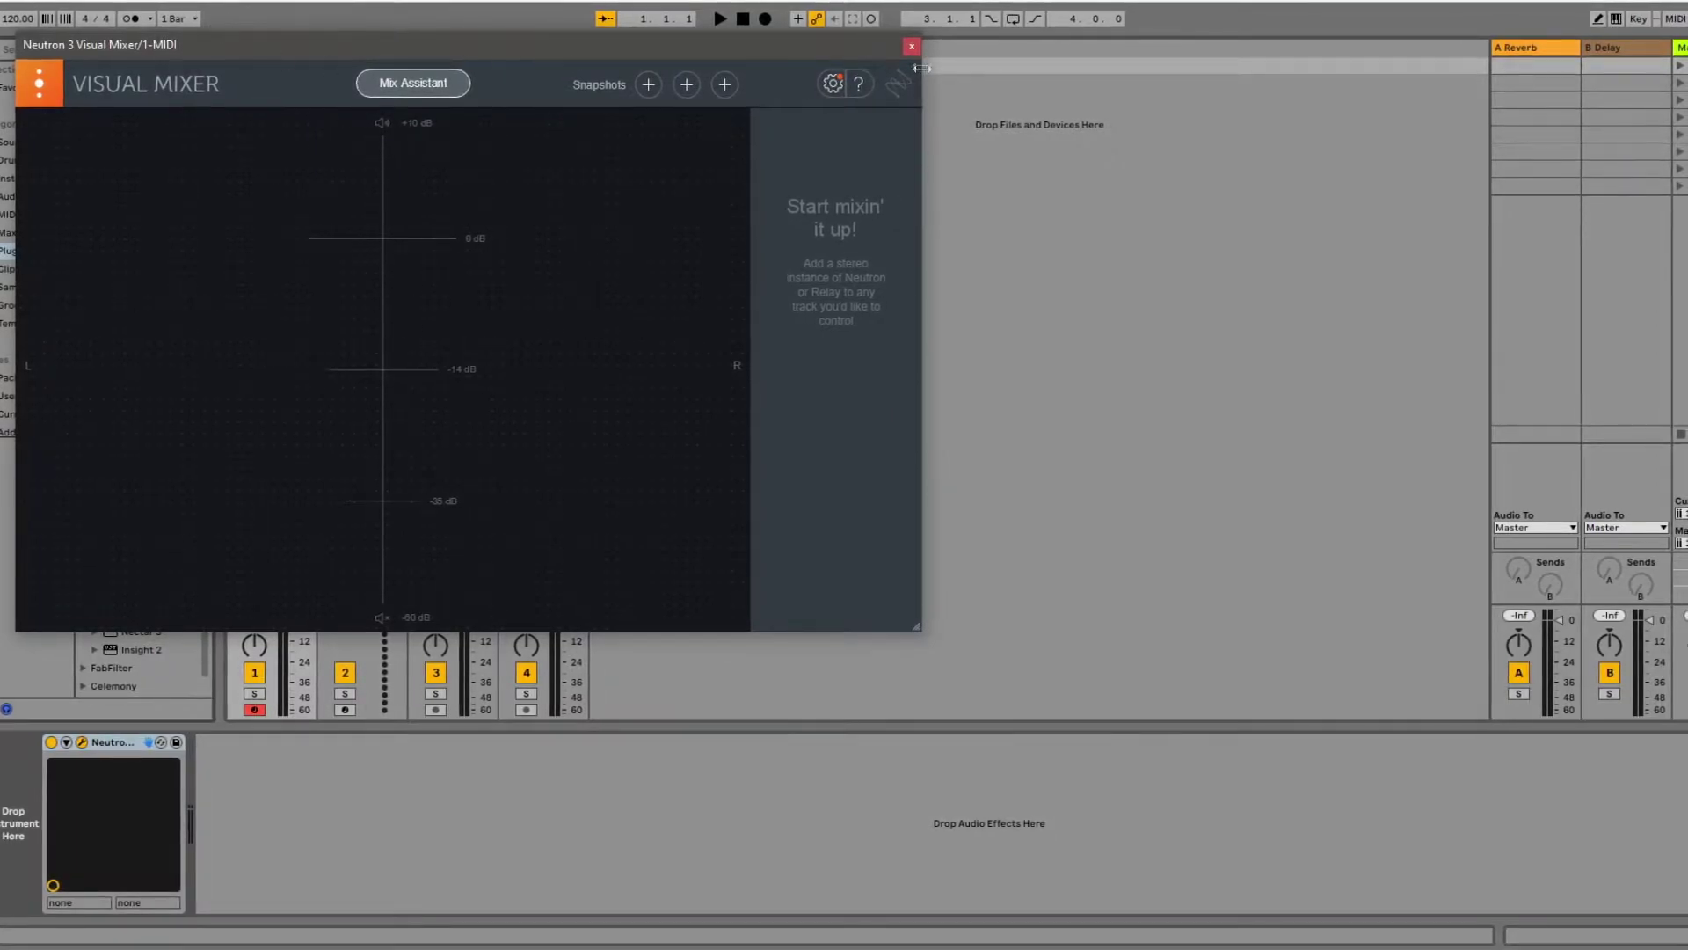
pyautogui.click(910, 48)
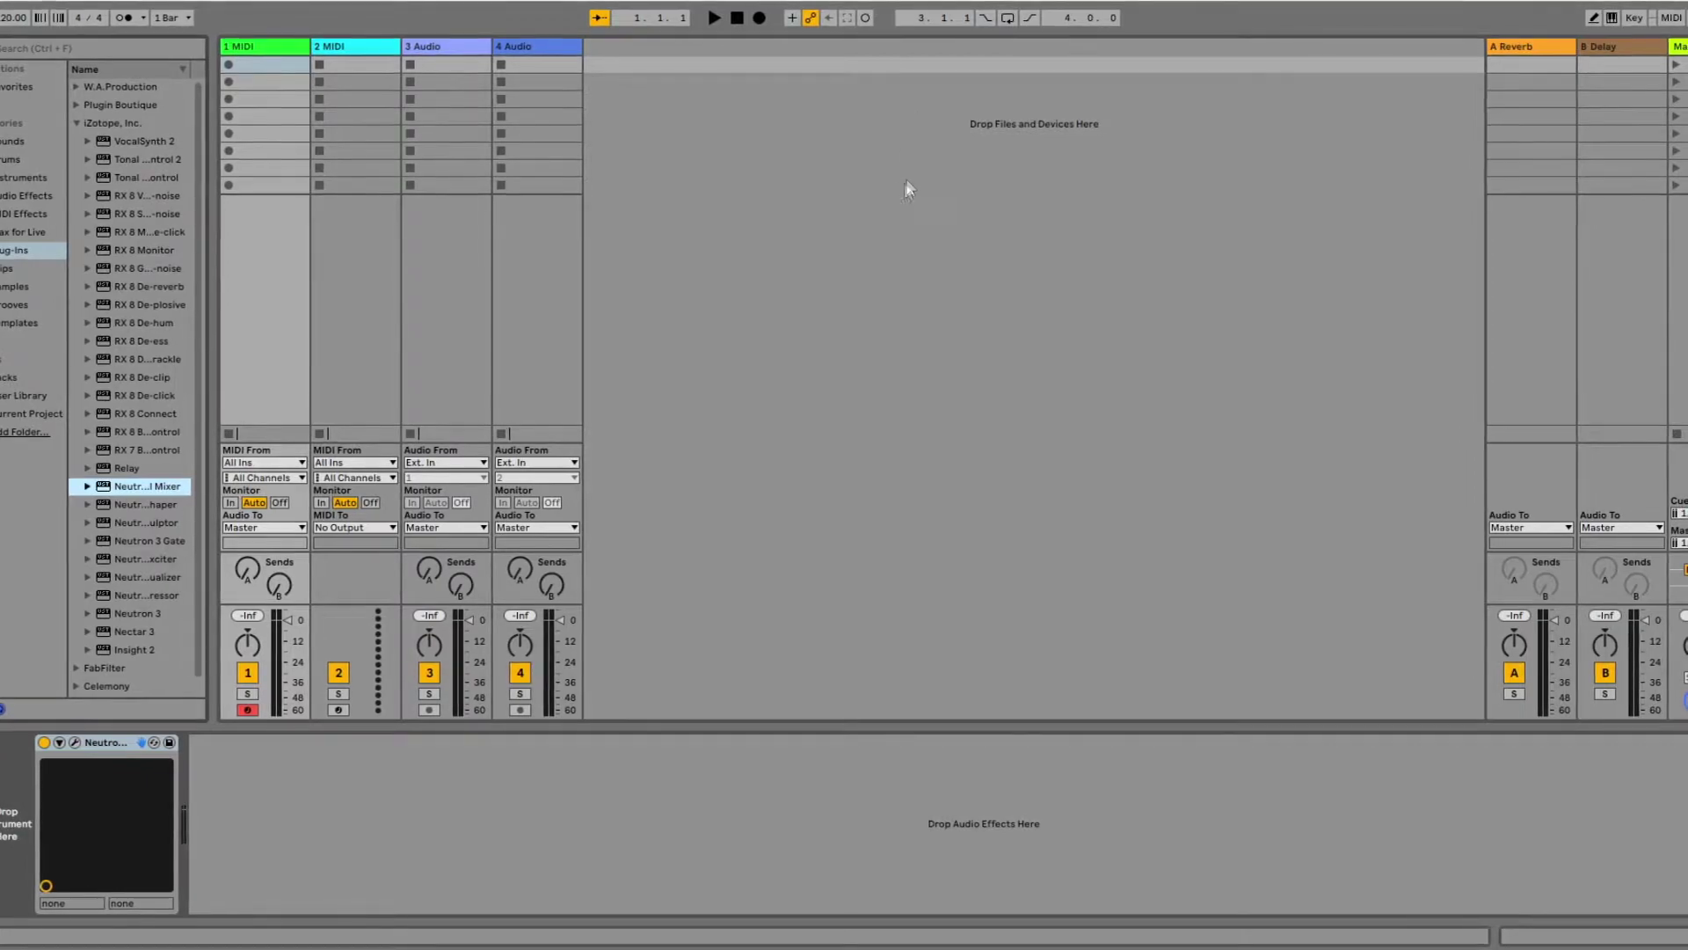
pyautogui.click(132, 0)
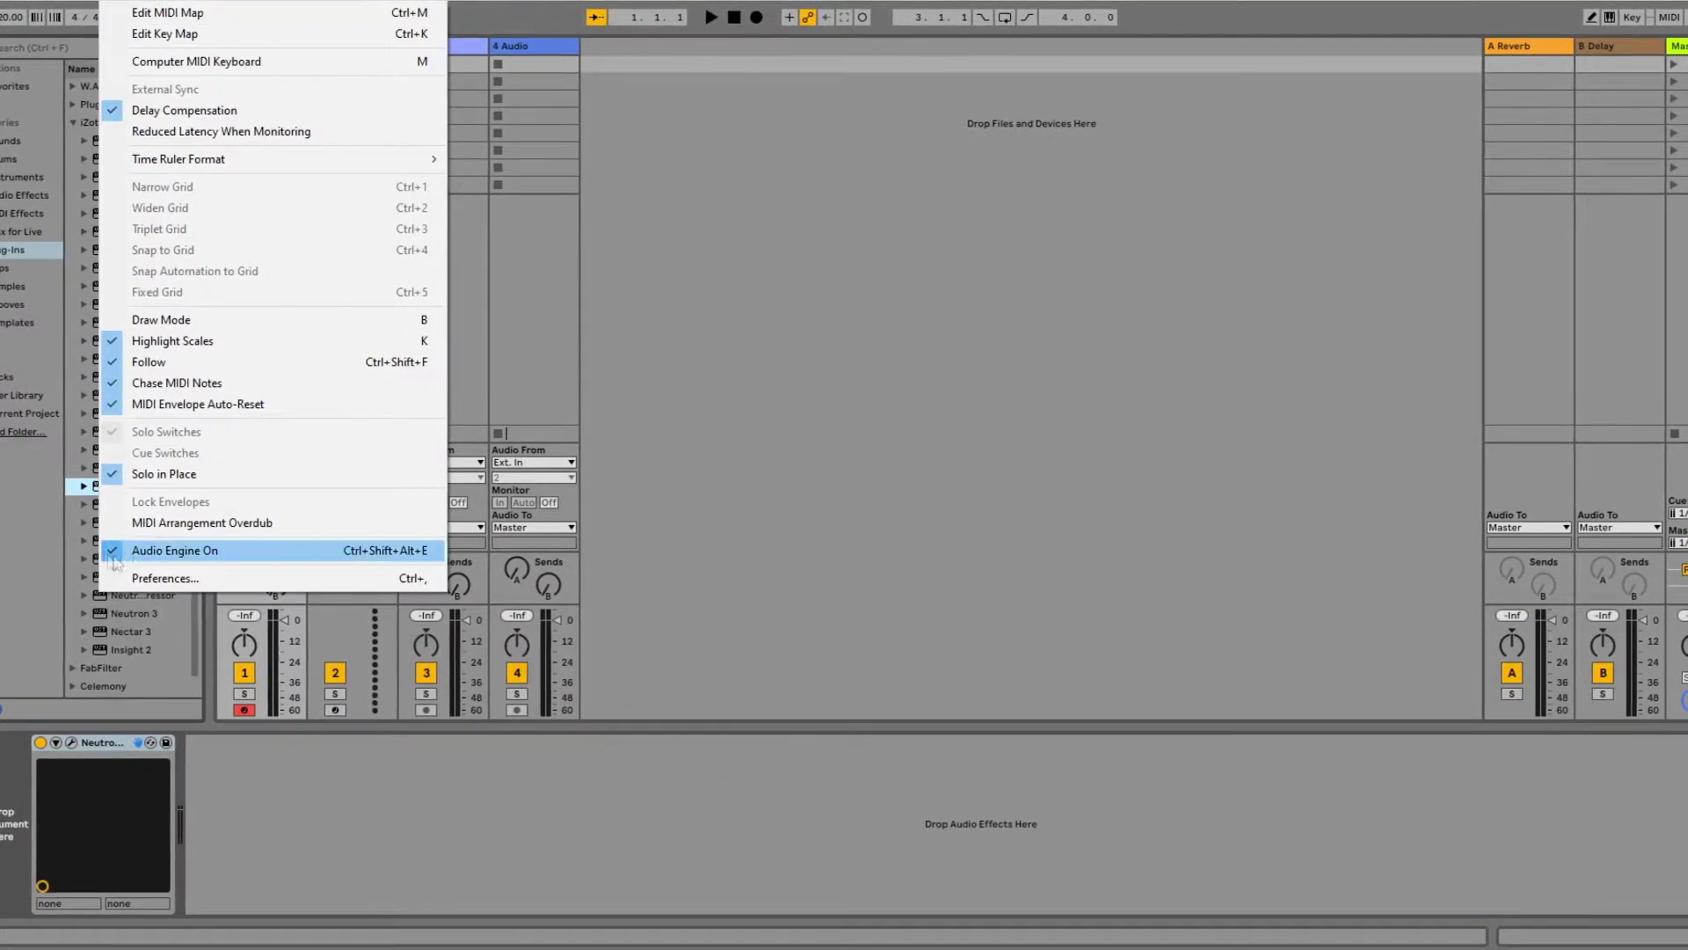
# Verify the VST3 System Folders and Plug-In Windows options on the Plug-Ins preferences page, then close Preferences
pyautogui.click(175, 578)
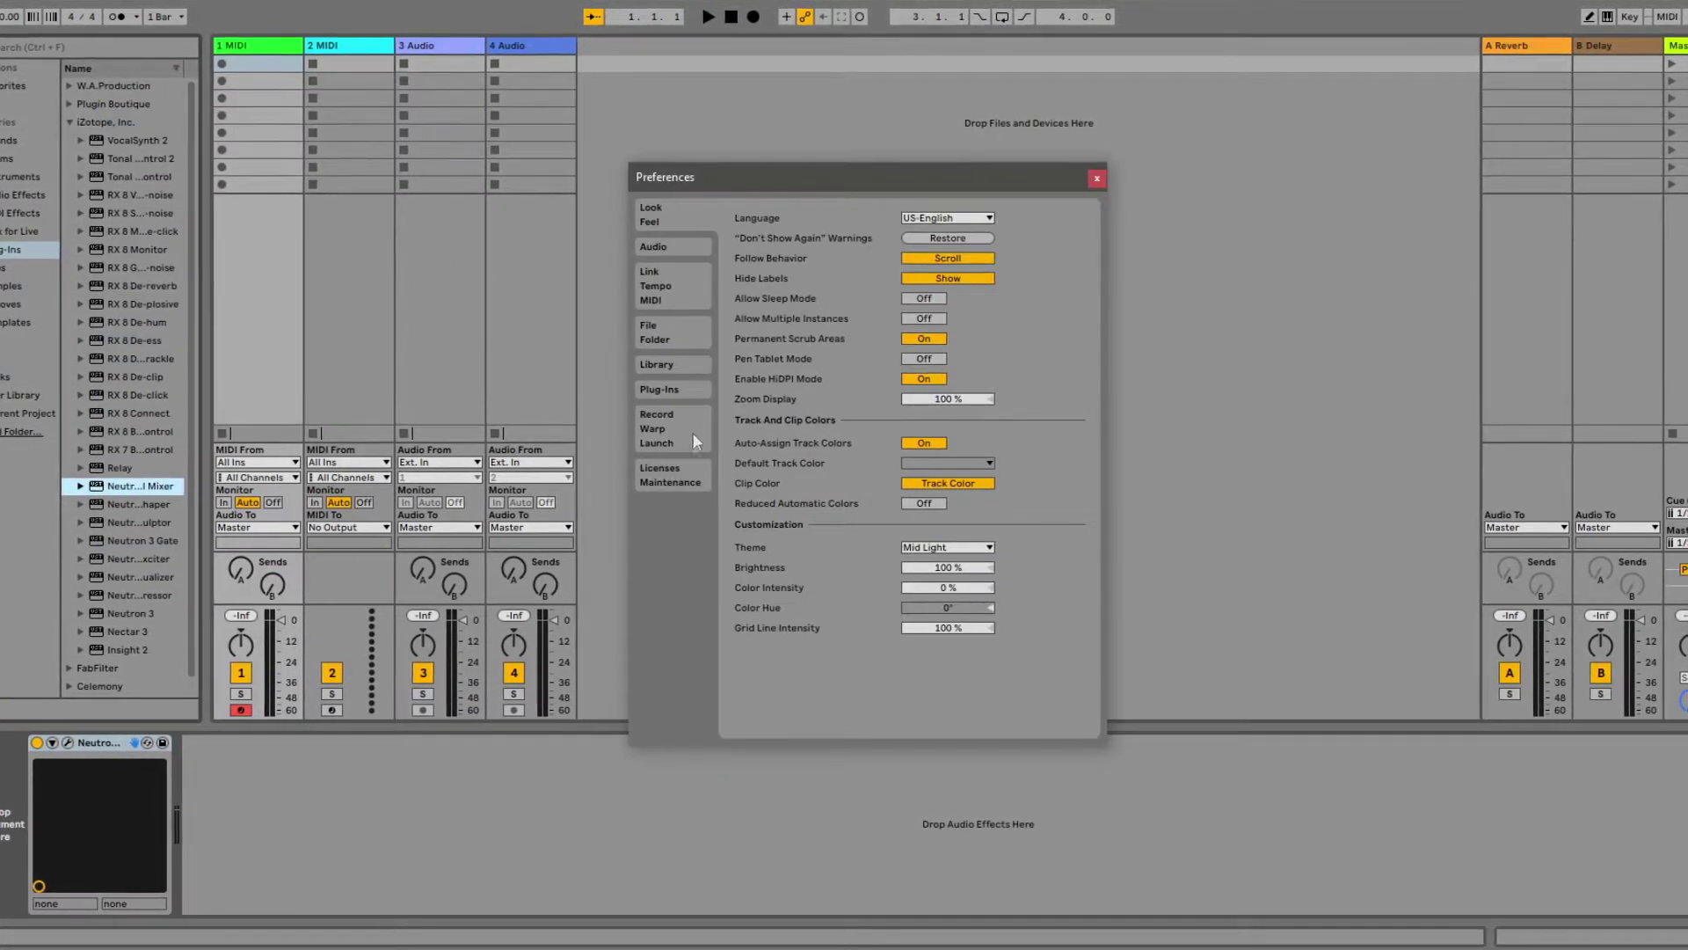
pyautogui.click(663, 388)
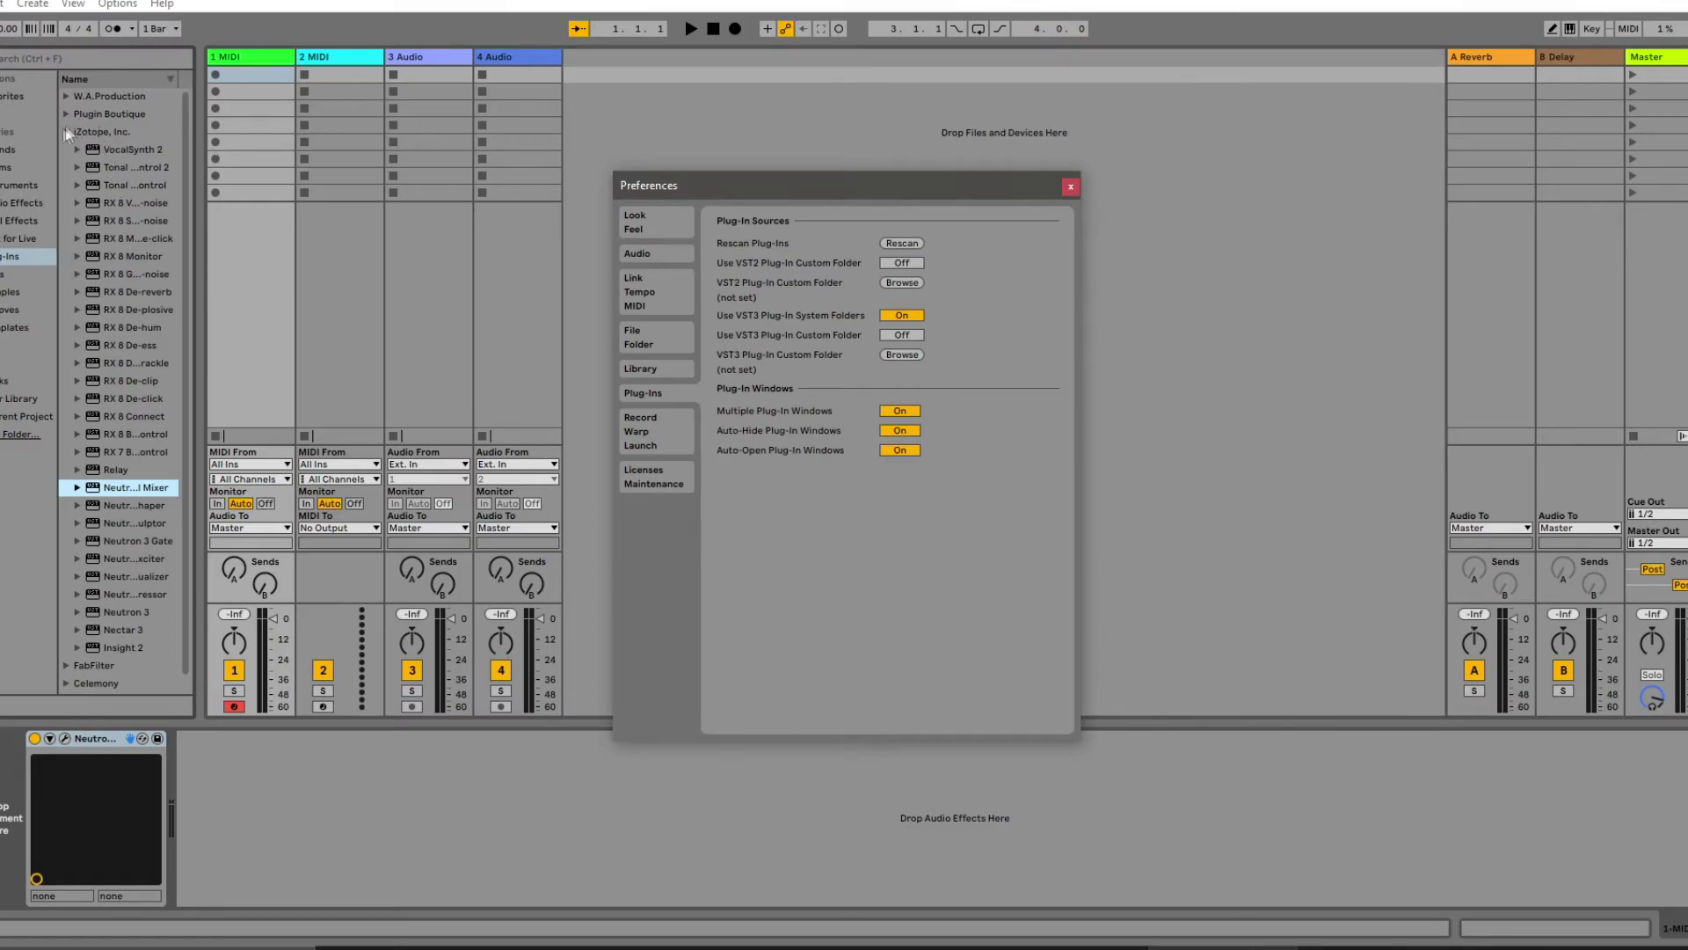
pyautogui.click(69, 132)
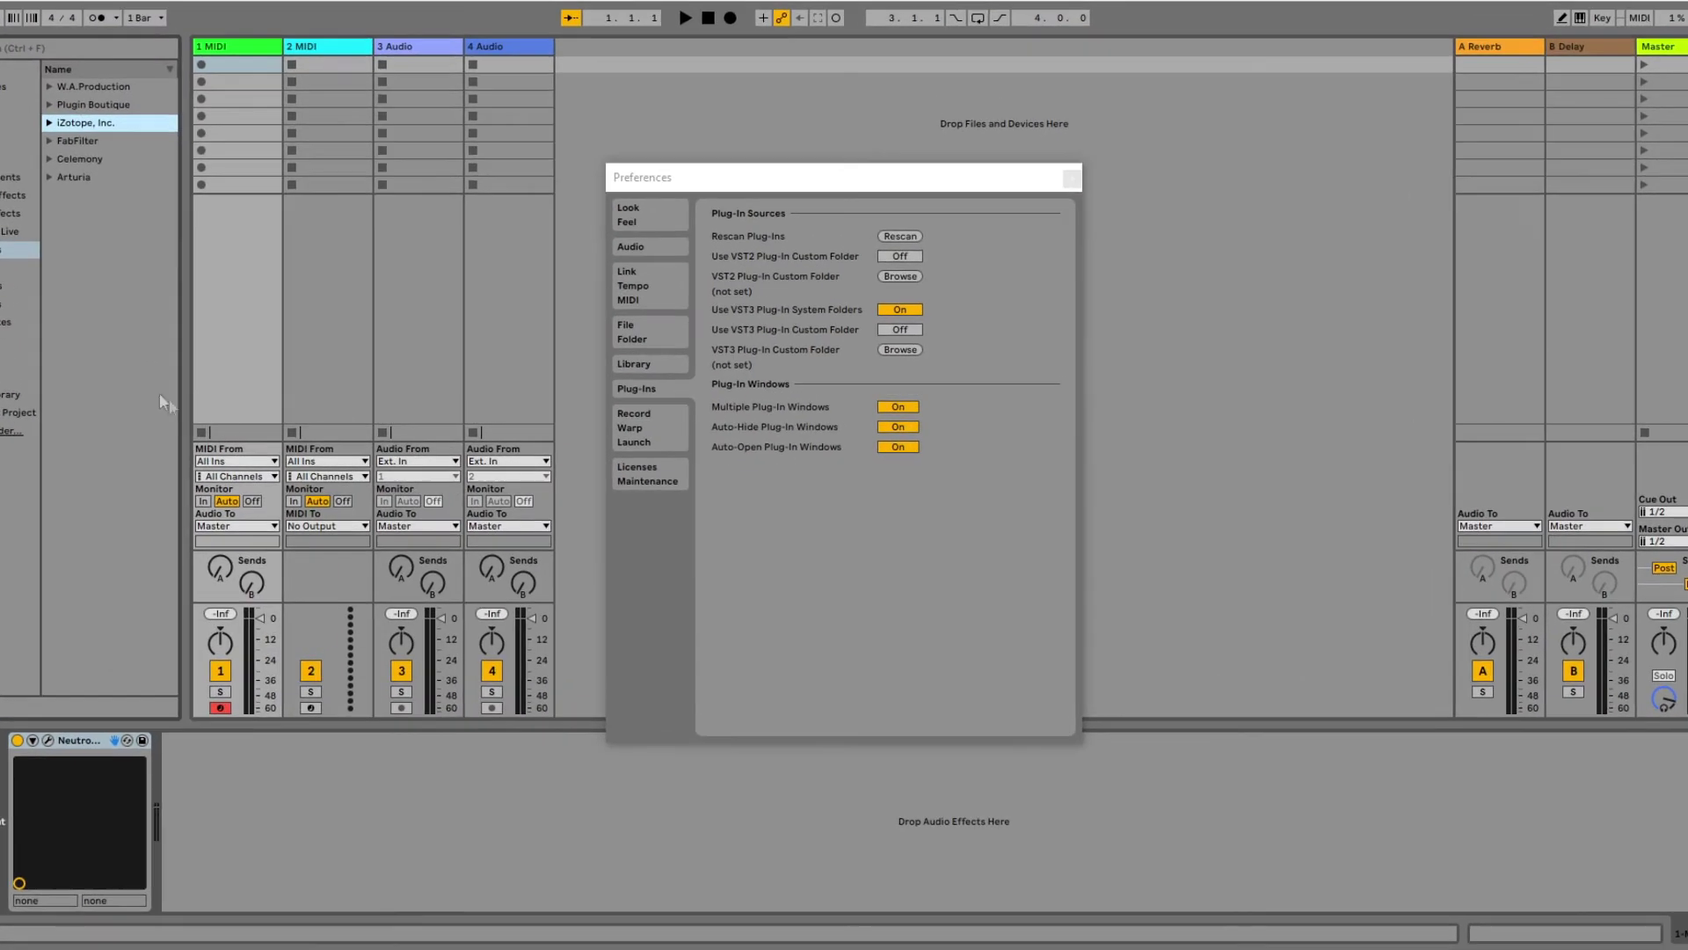
pyautogui.click(1073, 177)
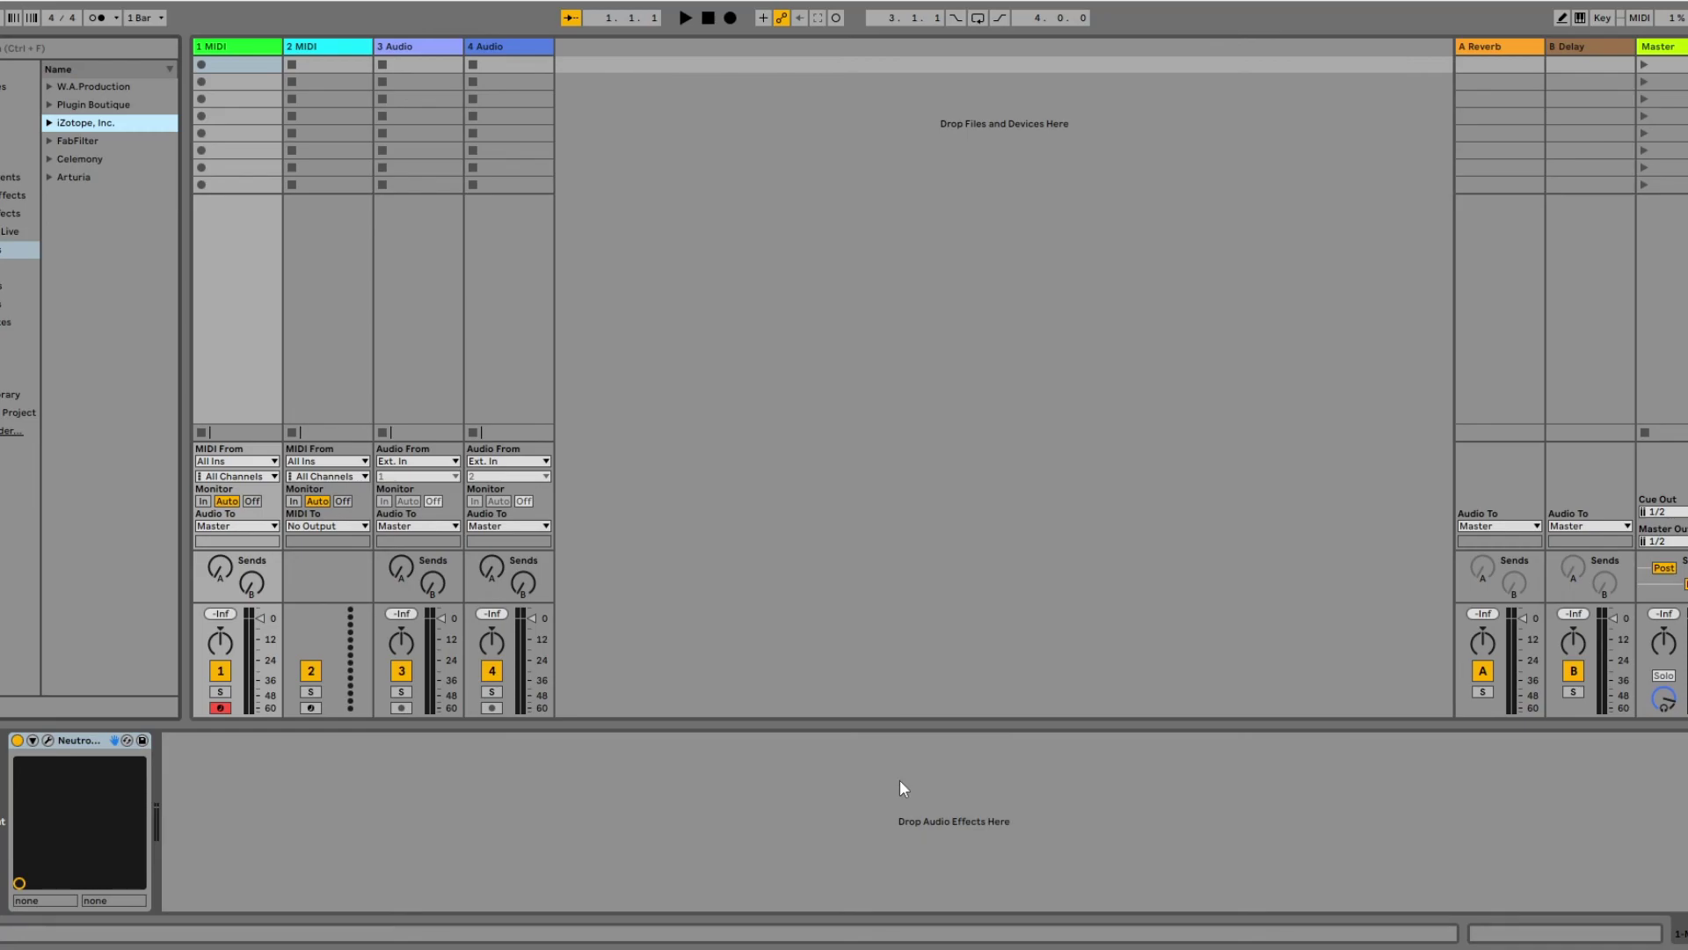